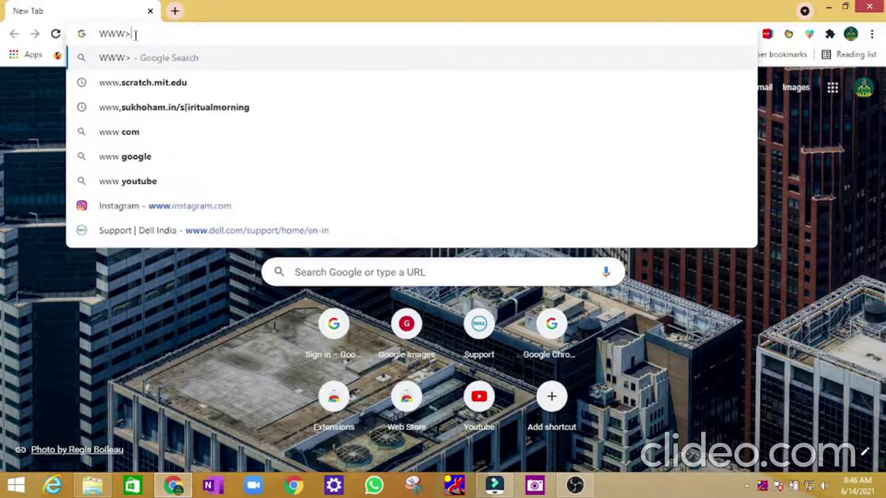
key("BackSpace")
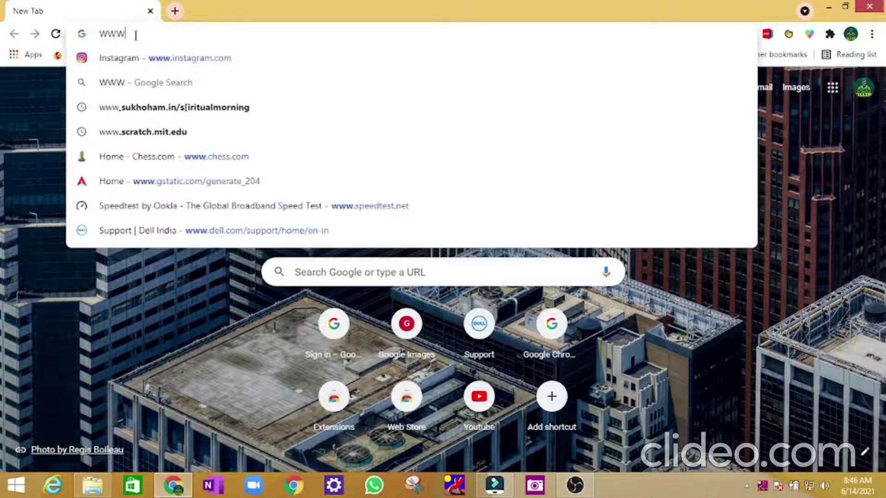
type(".")
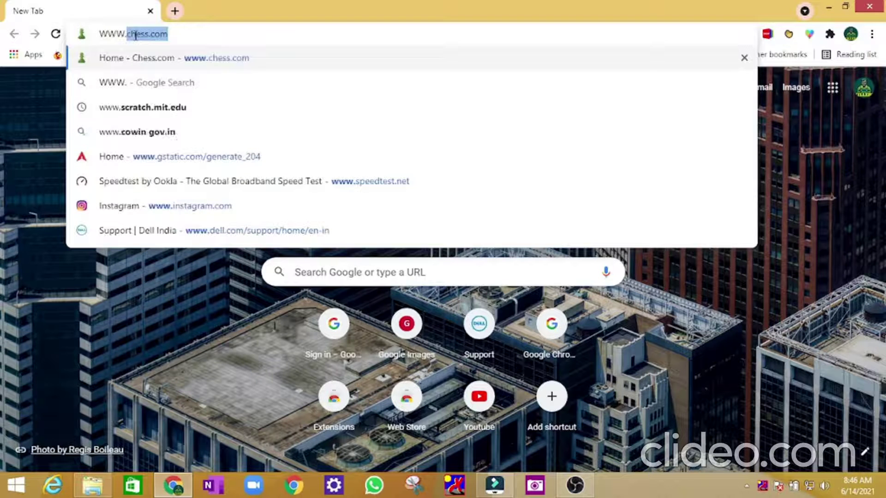
type("Natur")
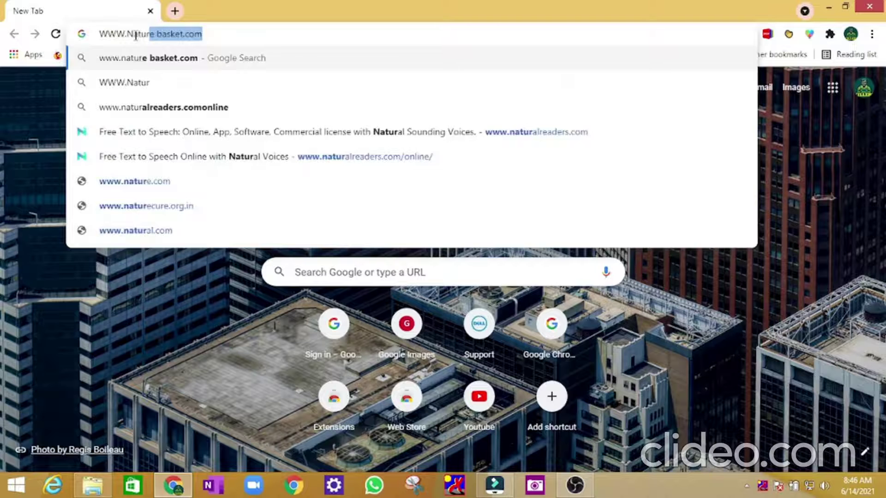
type("alreaders")
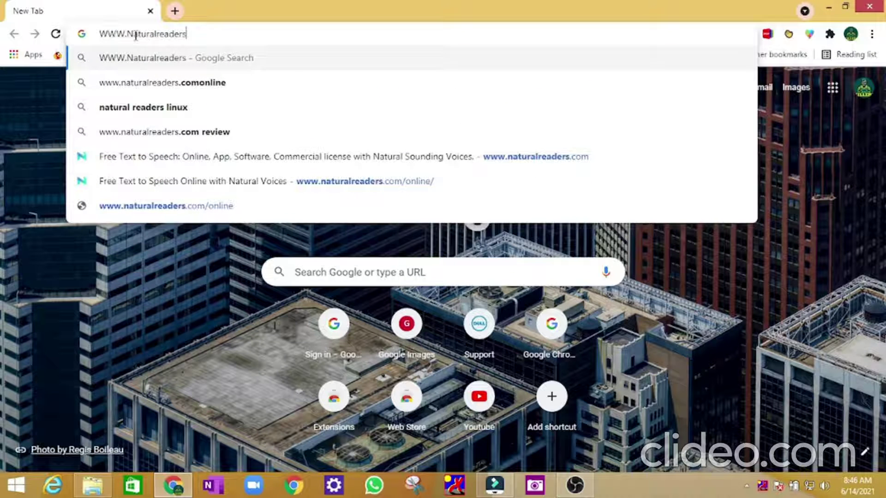
type(".com")
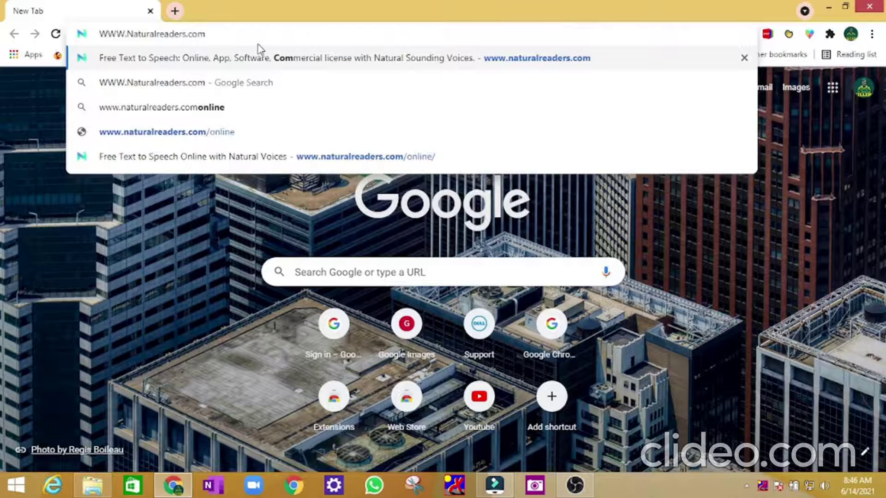
key("Return")
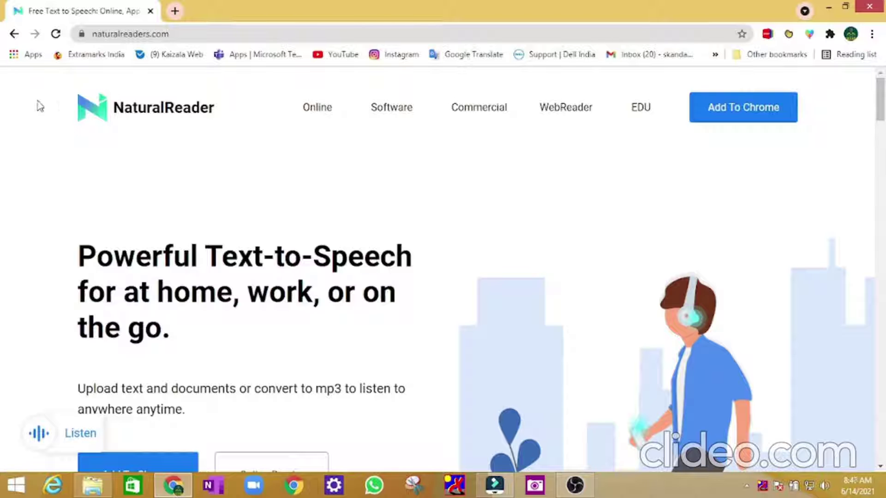
Add the Natural Reader Text to Speech extension to Chrome from the web store and check the list of installed extensions.
scroll(147, 181, "down", 1)
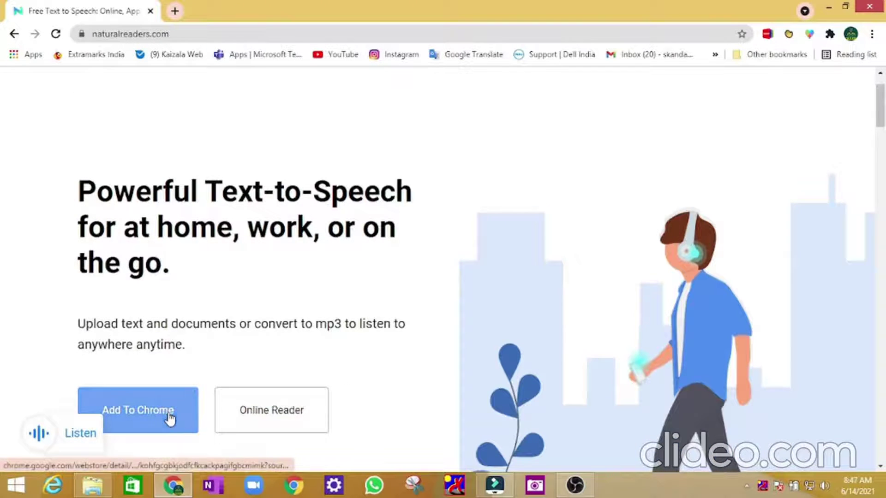
scroll(169, 417, "down", 1)
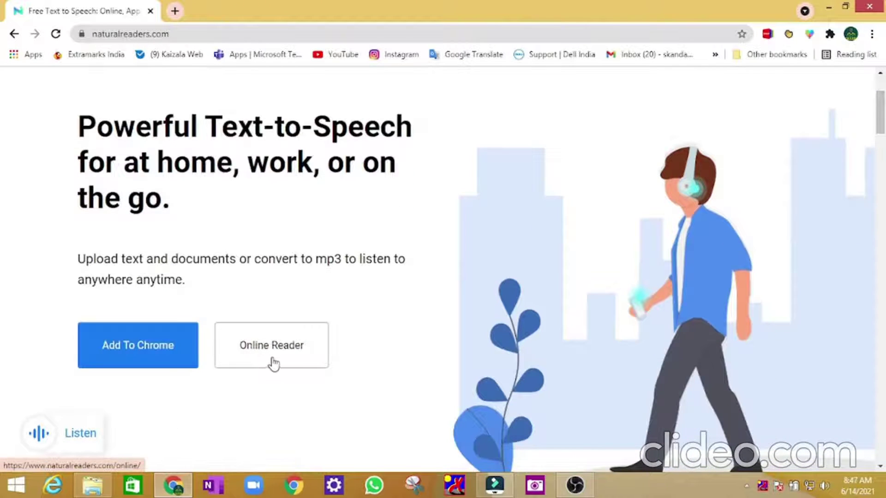
scroll(279, 362, "up", 2)
scroll(277, 362, "down", 2)
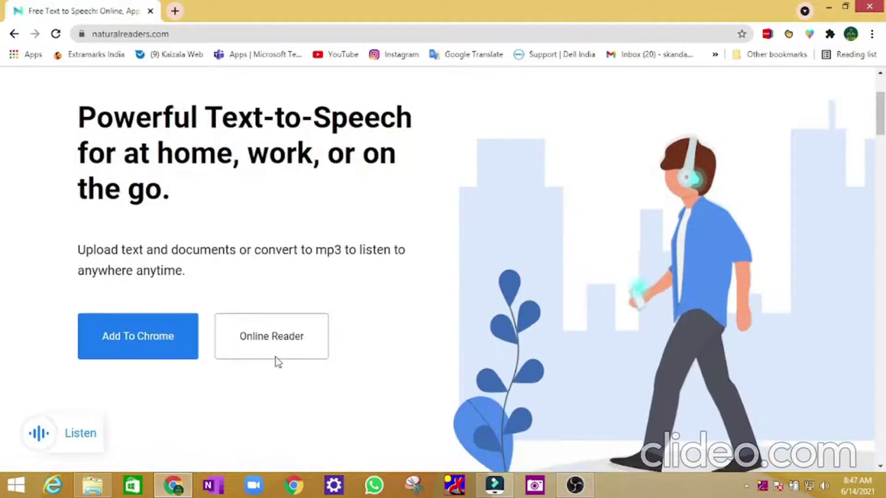
scroll(278, 361, "down", 1)
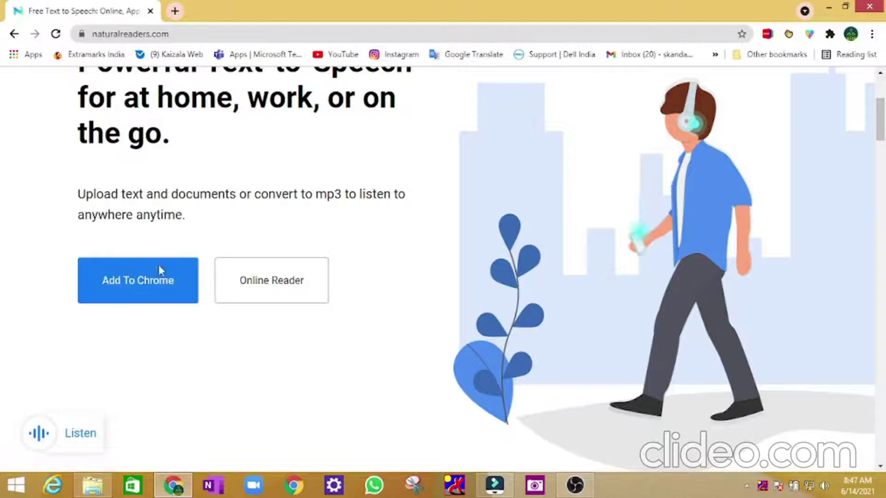
left_click(155, 290)
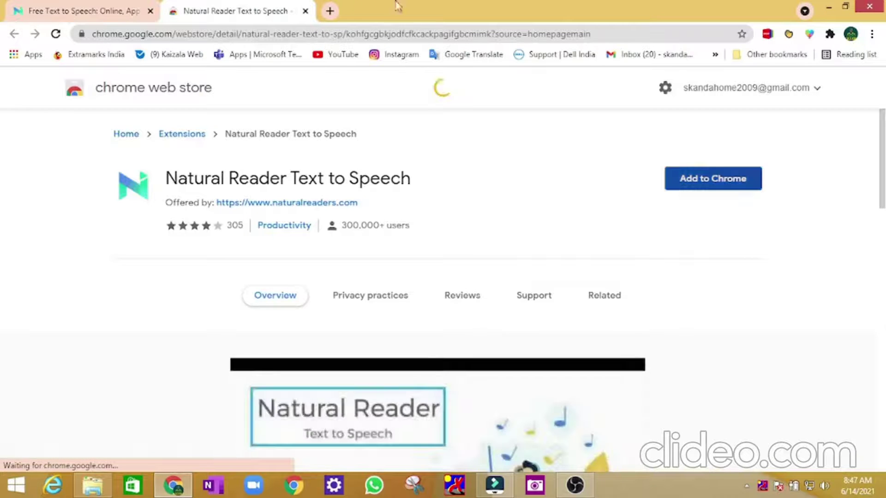
left_click(713, 185)
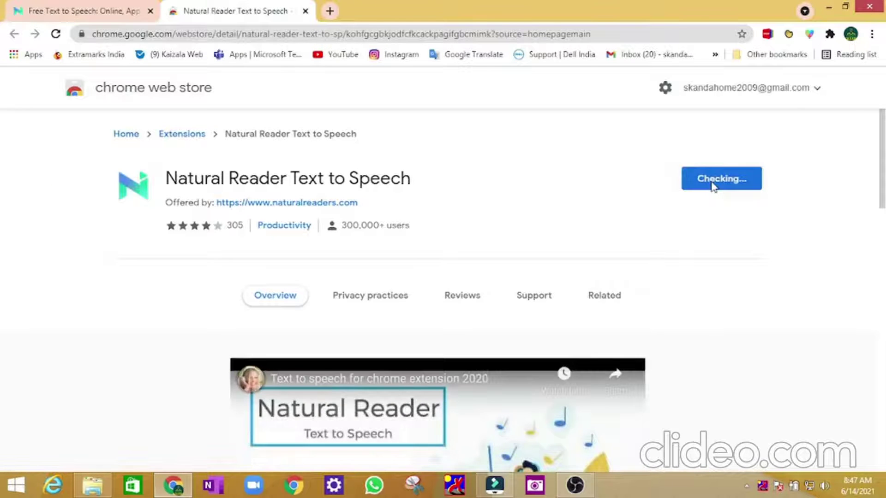
left_click(451, 143)
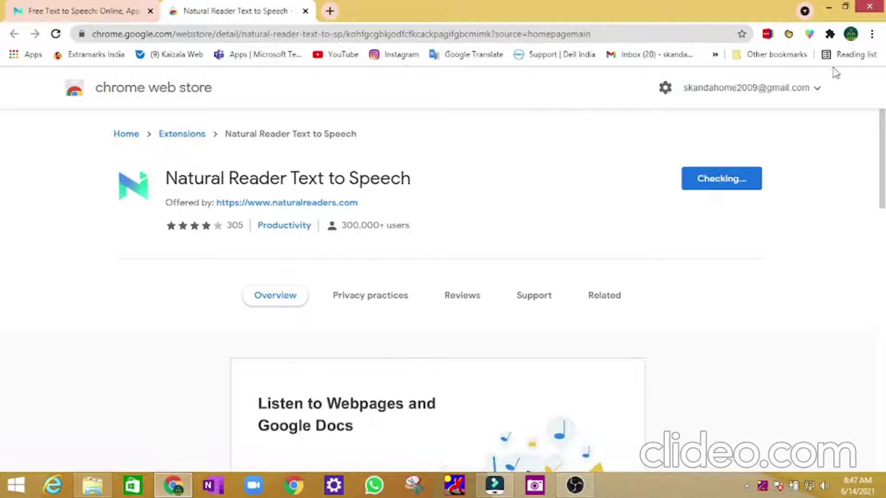
left_click(830, 33)
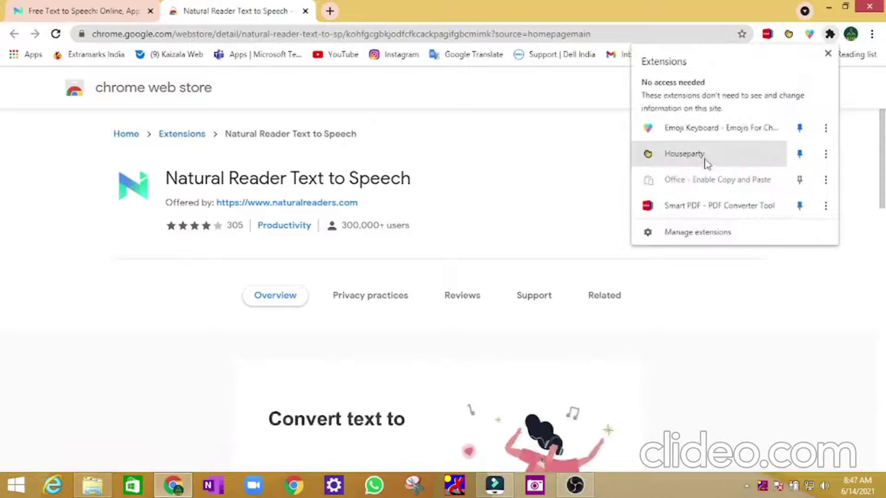
left_click(462, 155)
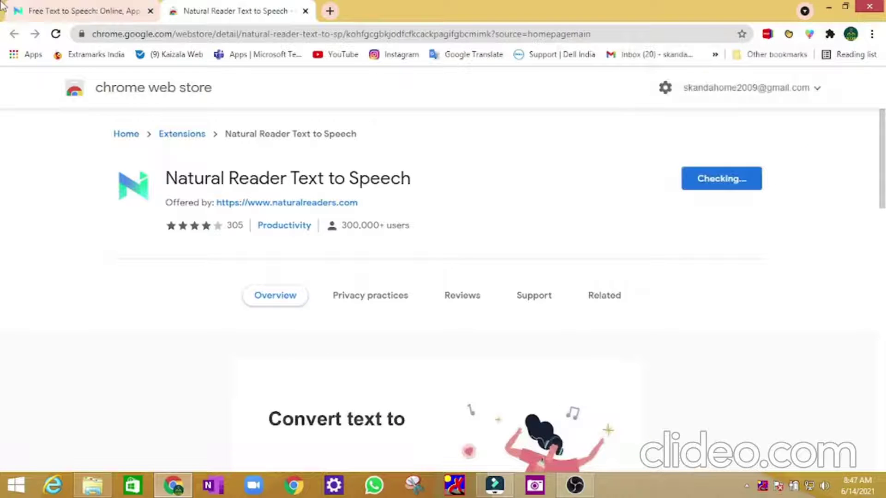
Return to the NaturalReader home page, open the Online Reader, and try the Dyslexia Font on and off.
key("ctrl+shift+Tab")
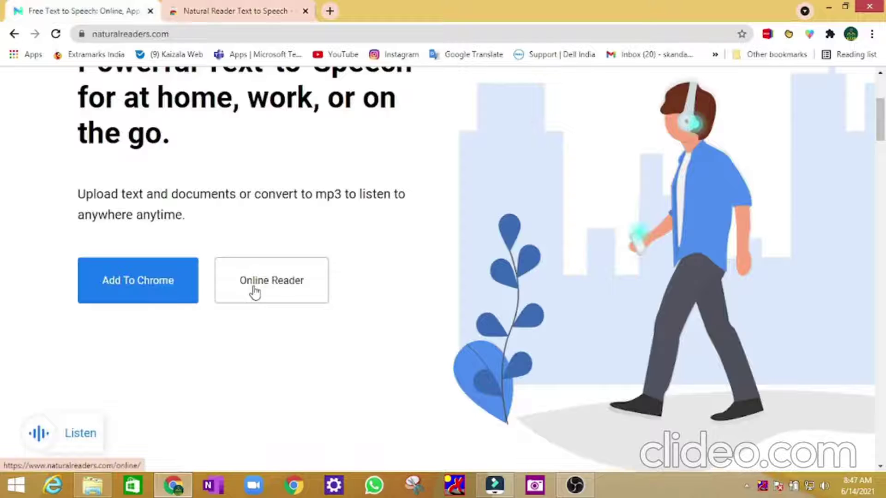
left_click(255, 292)
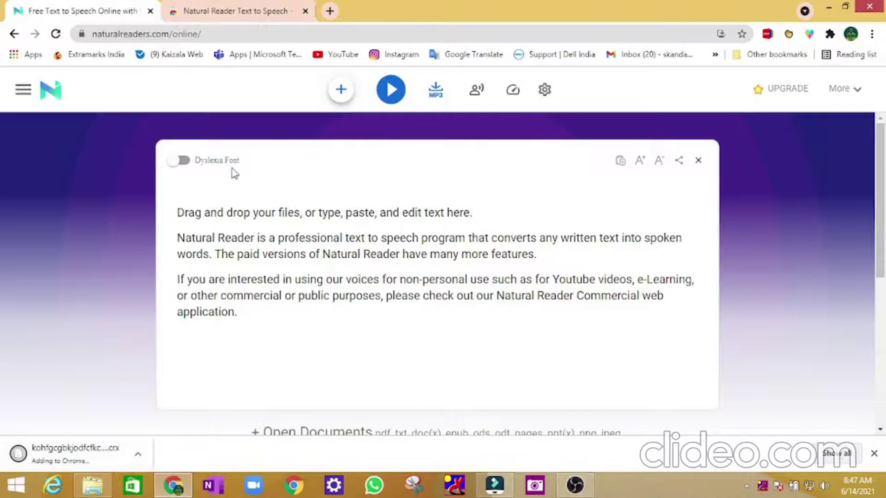
left_click(187, 163)
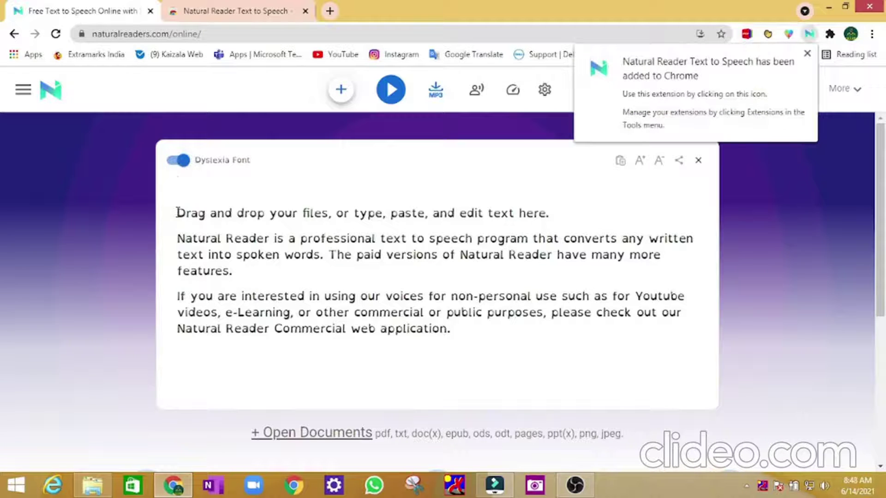
left_click(179, 161)
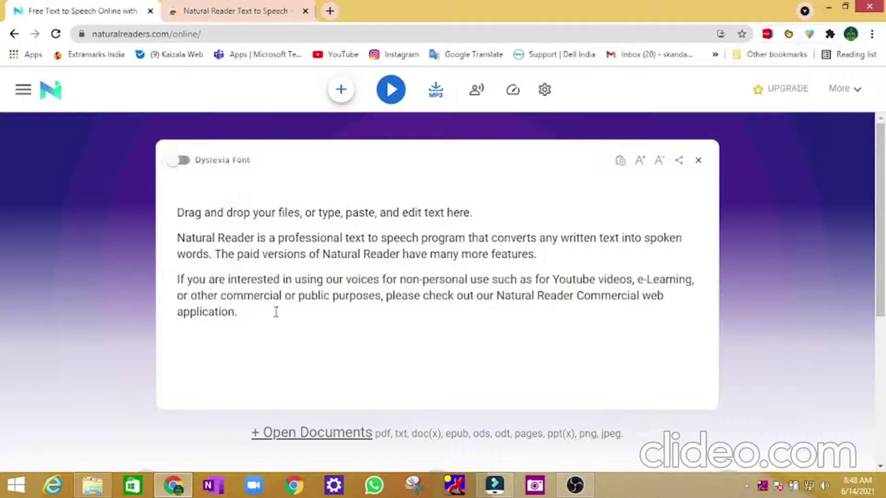
Replace the sample text in the reader with "Hi guys follow me on insta" and play it aloud.
left_click_drag(247, 311, 163, 222)
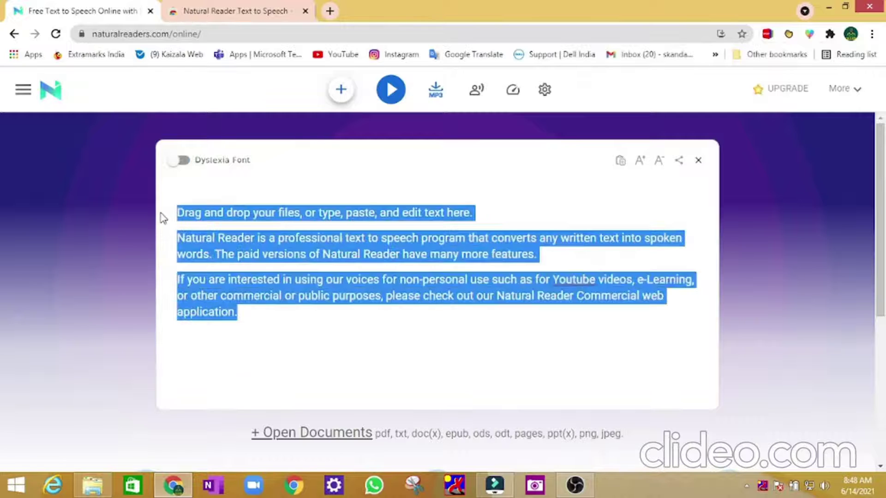
key("Delete")
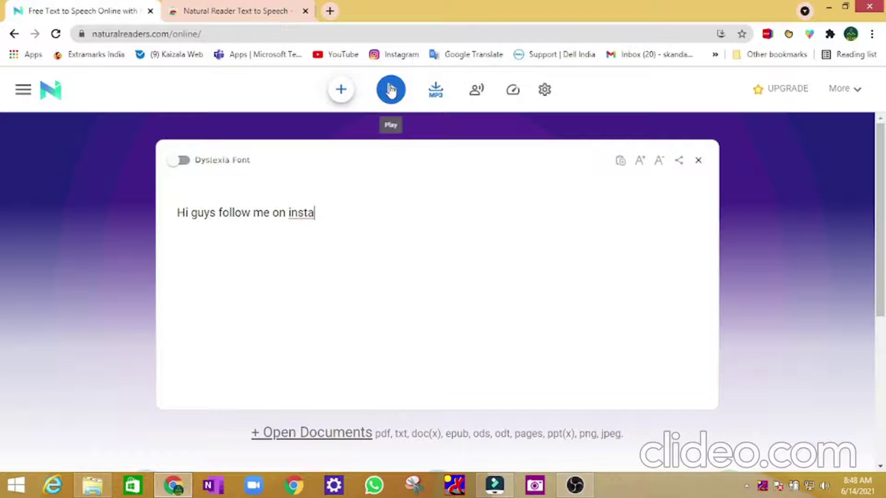
left_click(390, 90)
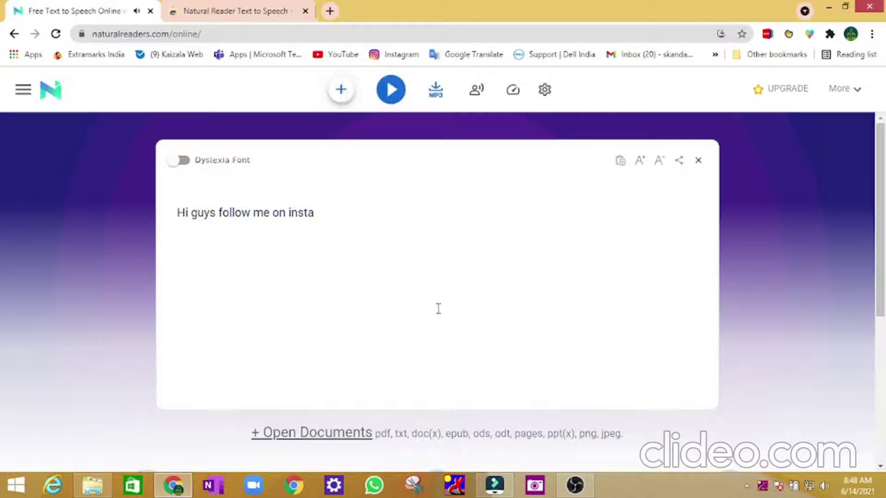
left_click(391, 93)
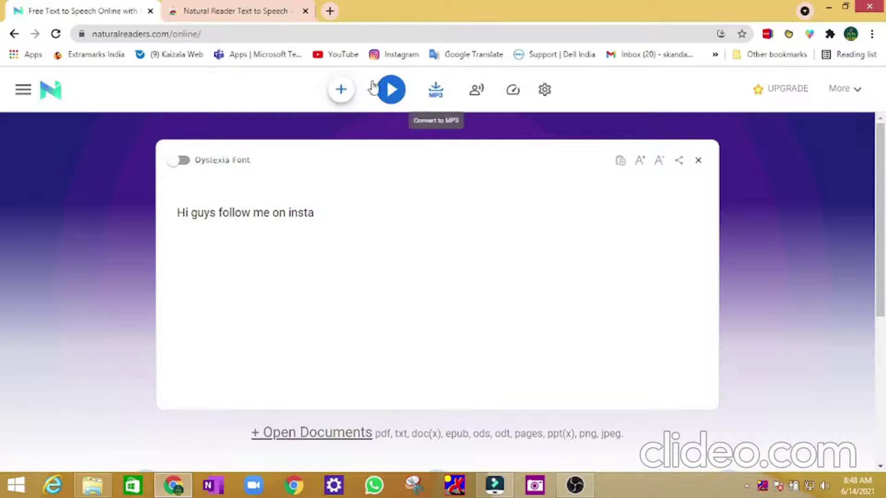
Upload the Word document starting "Do you know who was the first youngest" from the Documents folder and collapse the upload progress.
left_click(340, 97)
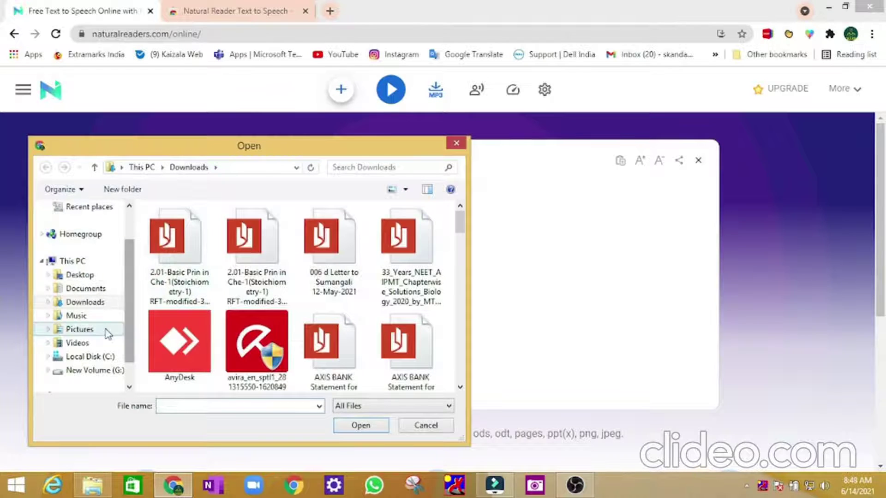
left_click(83, 328)
left_click(78, 343)
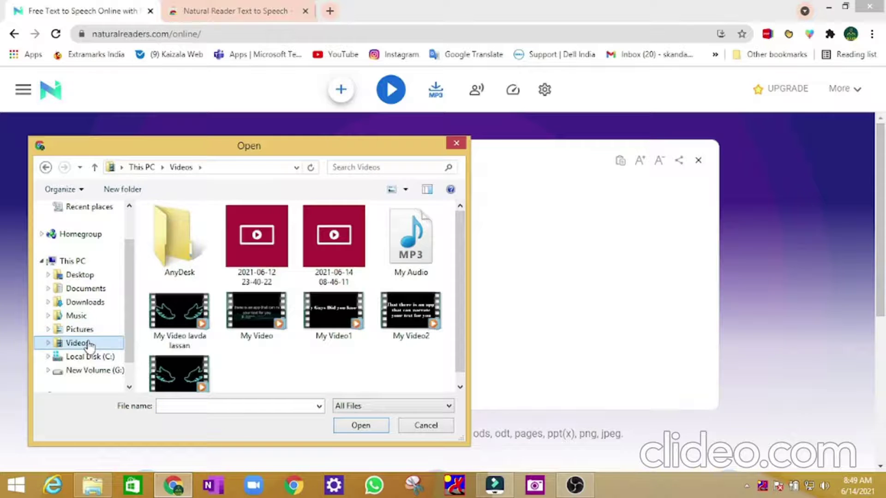
left_click(83, 315)
left_click(88, 302)
left_click(92, 287)
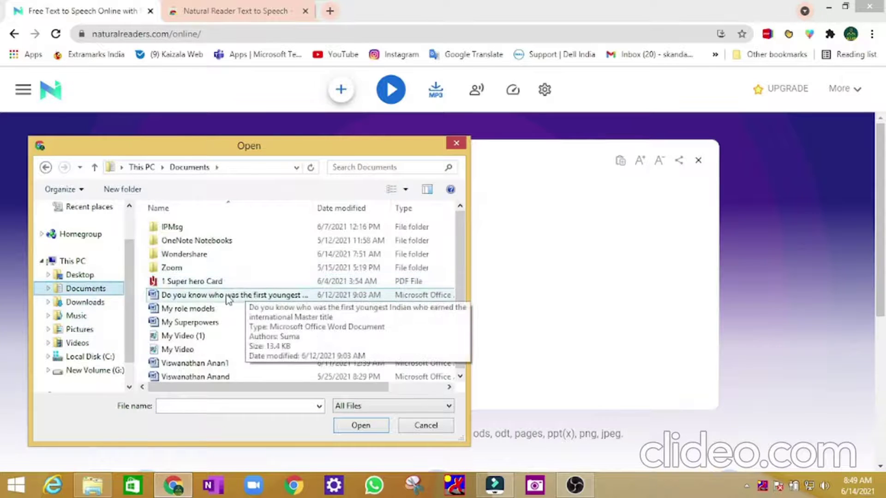
scroll(220, 305, "down", 1)
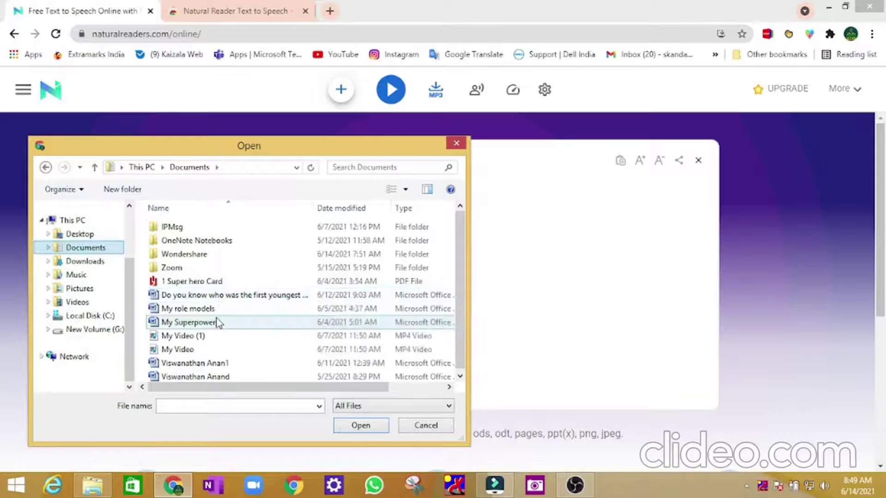
left_click_drag(461, 300, 461, 303)
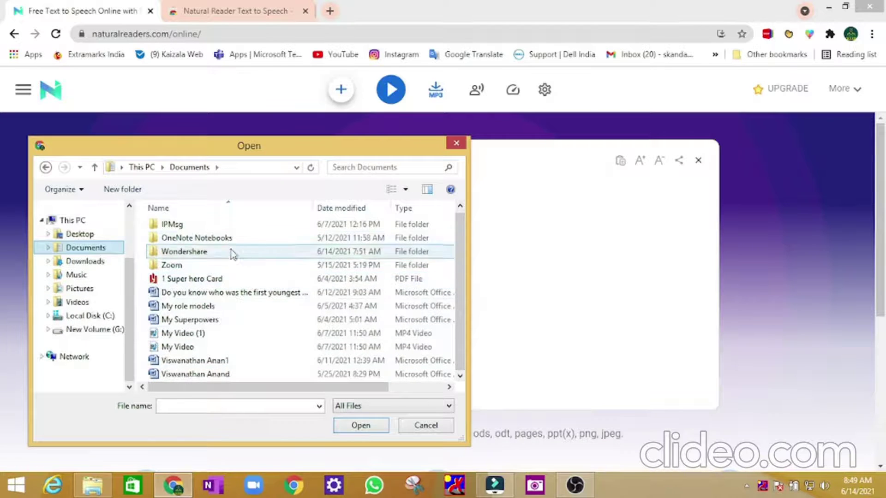
left_click(217, 293)
double_click(217, 292)
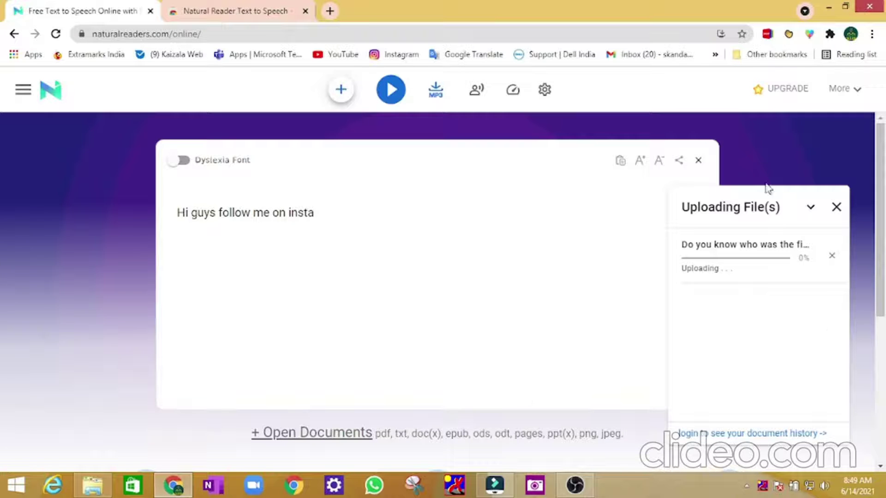
left_click(811, 208)
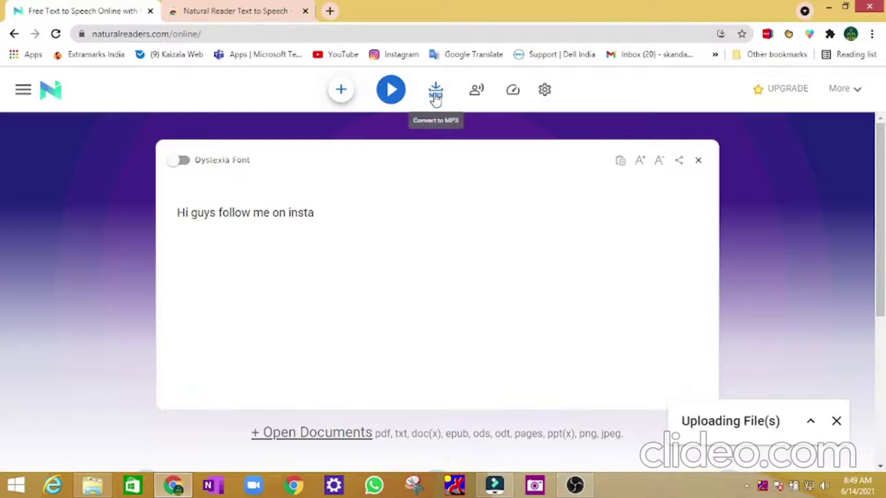
Examine the Premium, Plus and Free voices offered for reading the text.
left_click(480, 92)
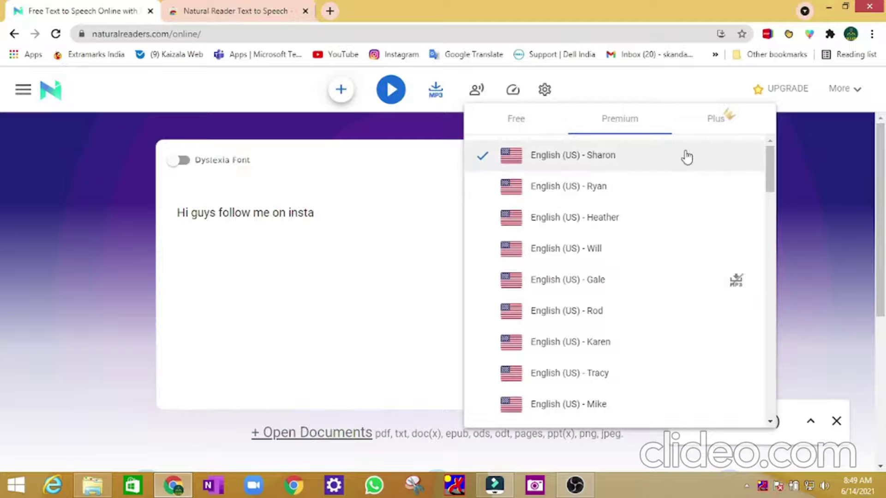
scroll(665, 215, "down", 3)
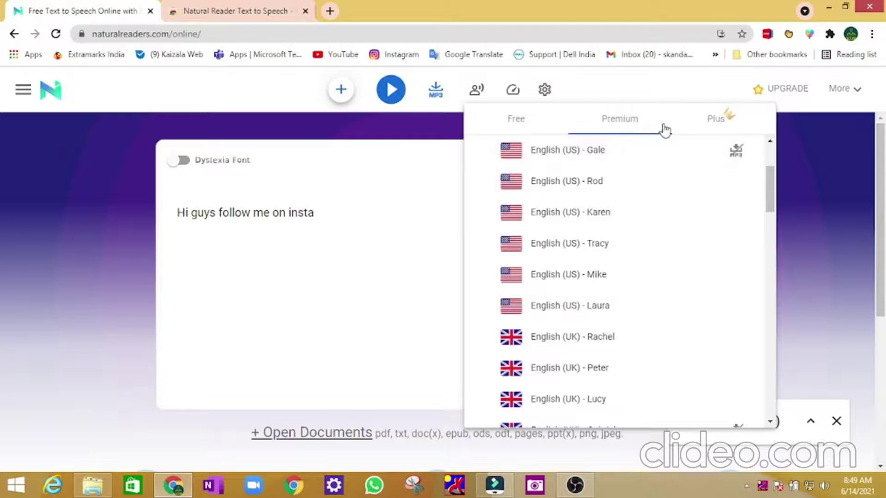
left_click(694, 130)
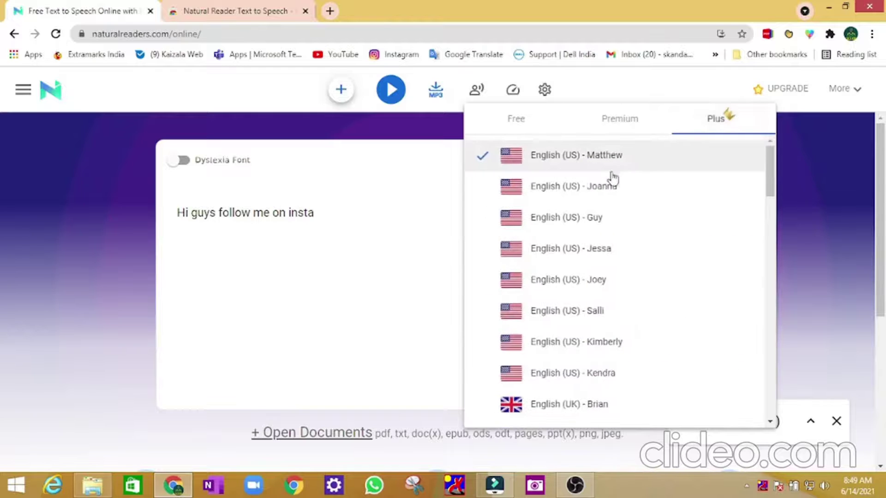
scroll(585, 182, "down", 5)
scroll(585, 182, "down", 6)
scroll(584, 182, "up", 6)
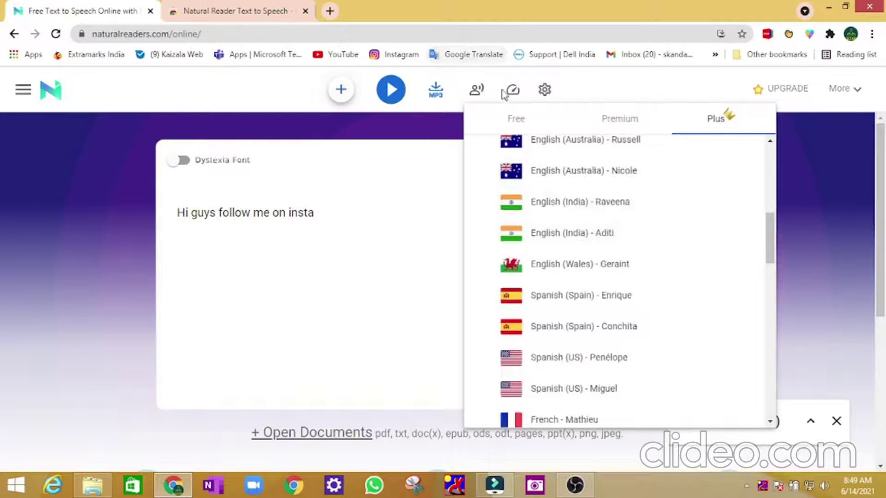
left_click(515, 118)
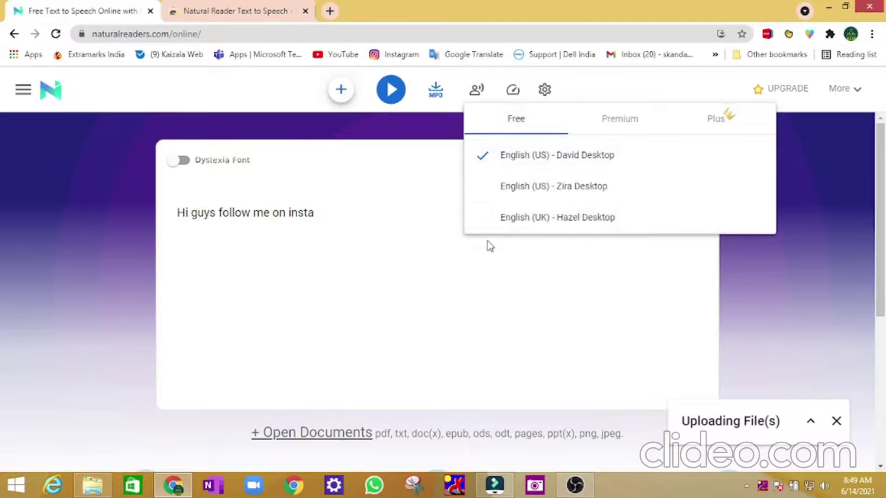
Examine the available reading speeds from 9 down to -9 without changing the current speed.
left_click(476, 259)
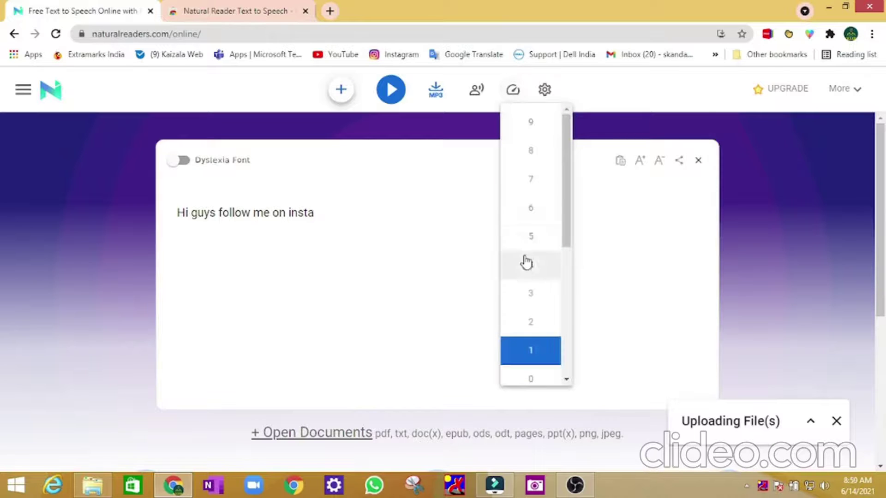
scroll(528, 295, "down", 4)
scroll(523, 272, "up", 1)
scroll(524, 352, "down", 4)
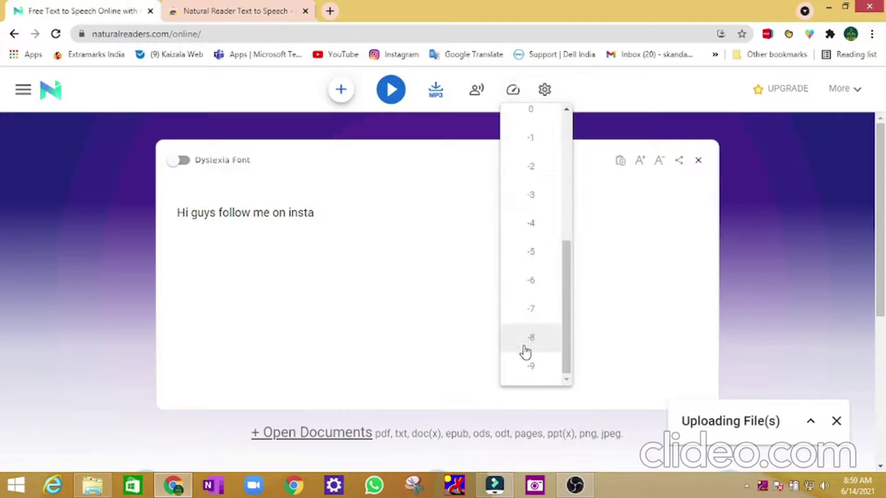
scroll(527, 365, "up", 8)
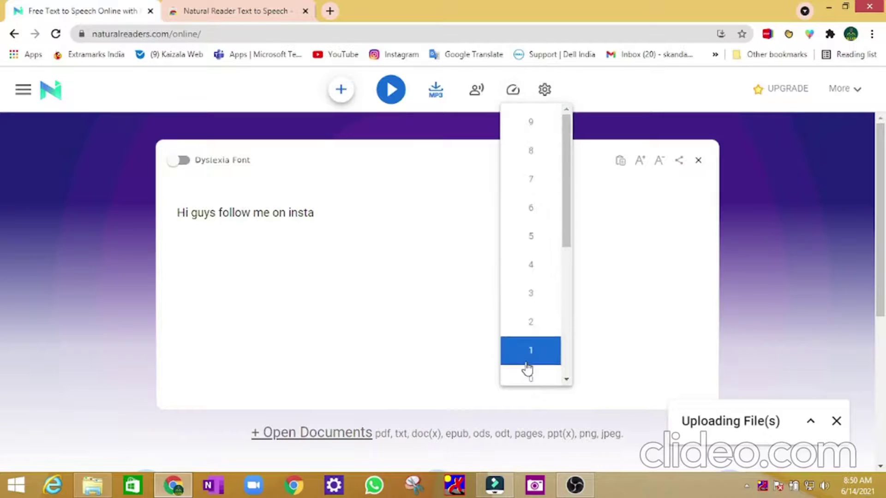
left_click(692, 253)
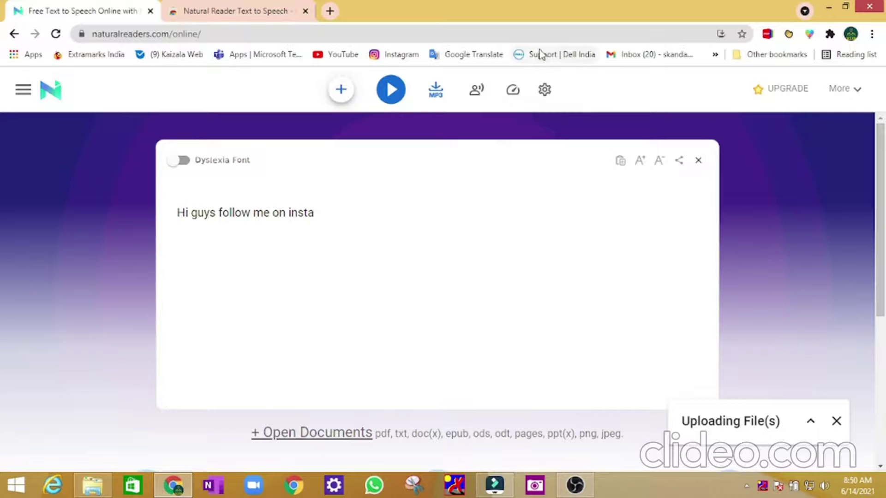
Open the reader settings and try Dark Mode on and off.
left_click(544, 90)
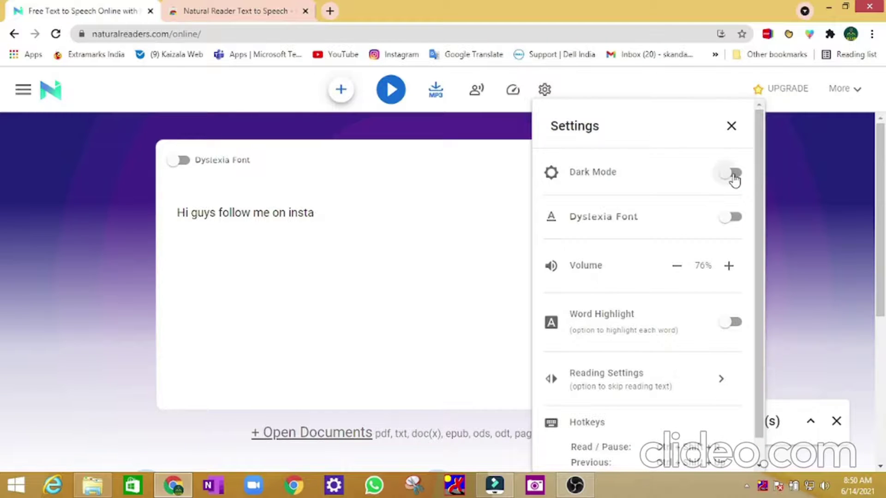
left_click(732, 174)
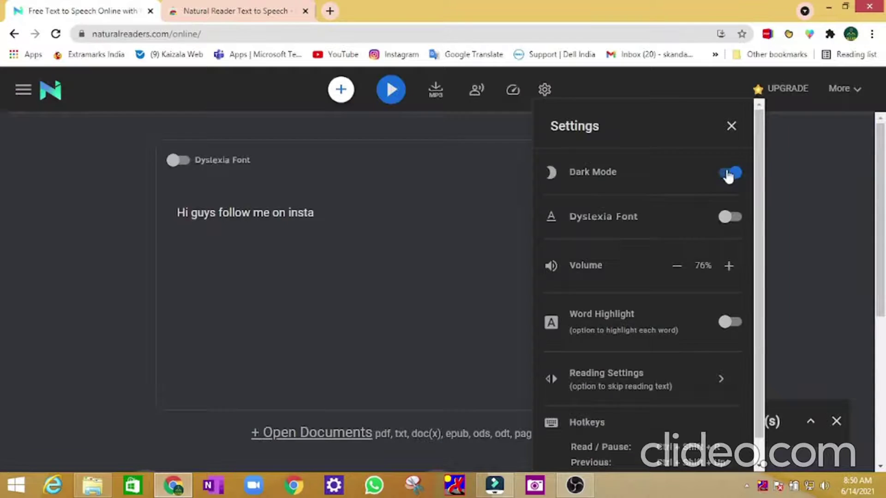
left_click(729, 174)
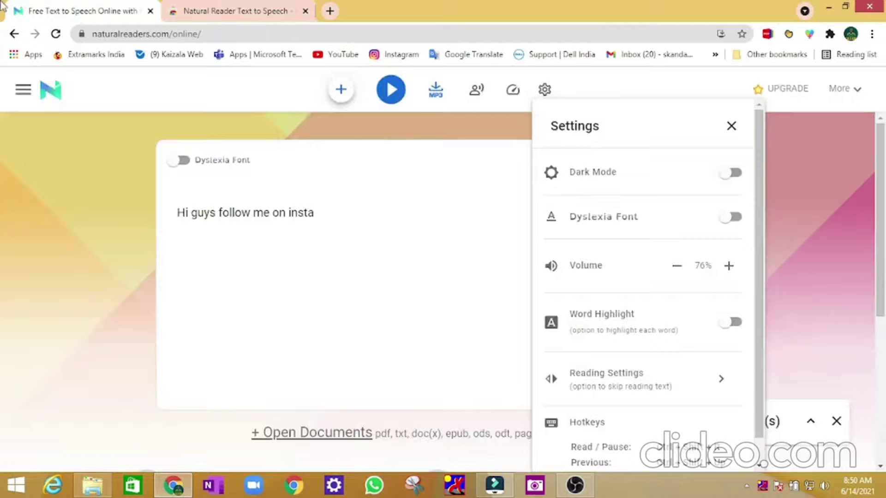
Raise and lower the reading volume in the settings, finishing at 75%.
left_click(733, 272)
left_click(735, 277)
left_click(734, 277)
left_click(733, 276)
left_click(731, 277)
left_click(674, 271)
left_click(673, 272)
left_click(673, 272)
left_click(683, 268)
left_click(728, 267)
left_click(679, 269)
left_click(678, 270)
left_click(727, 268)
left_click(682, 270)
Turn on Word Highlight for the read text and close the settings.
scroll(623, 330, "down", 1)
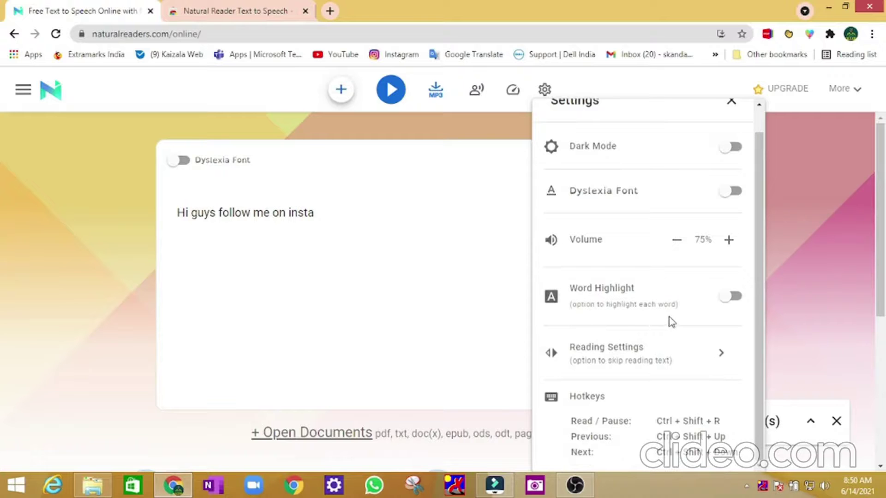
left_click(730, 298)
left_click(297, 216)
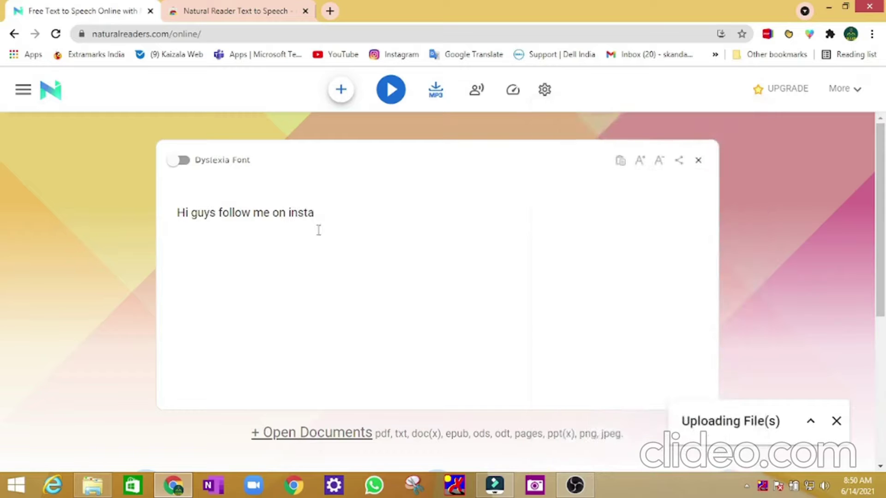
Select the word "insta" in the text, send it to the extension's Read selection command, and dismiss the introductory tips.
left_click_drag(315, 230, 291, 229)
right_click(298, 209)
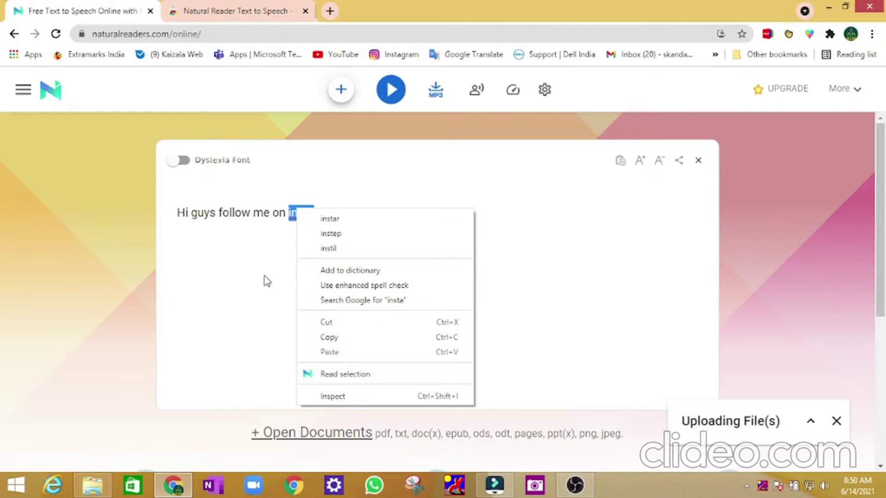
left_click(407, 376)
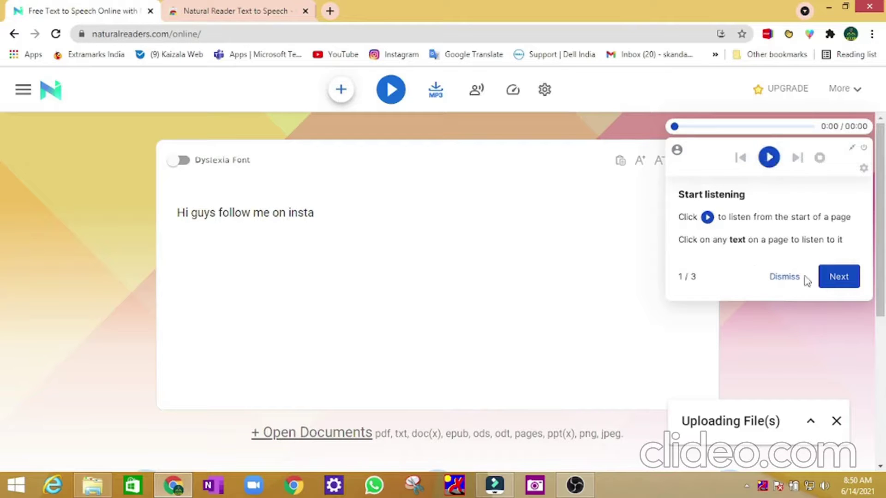
left_click(786, 278)
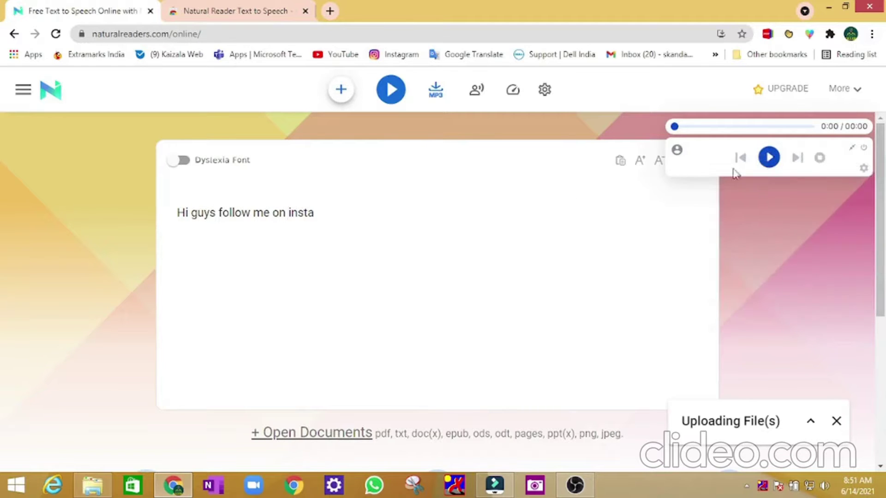
Open the uploaded document starting "Do you know who was the first youngest", play it aloud through the first paragraph, and stop playback.
left_click(810, 421)
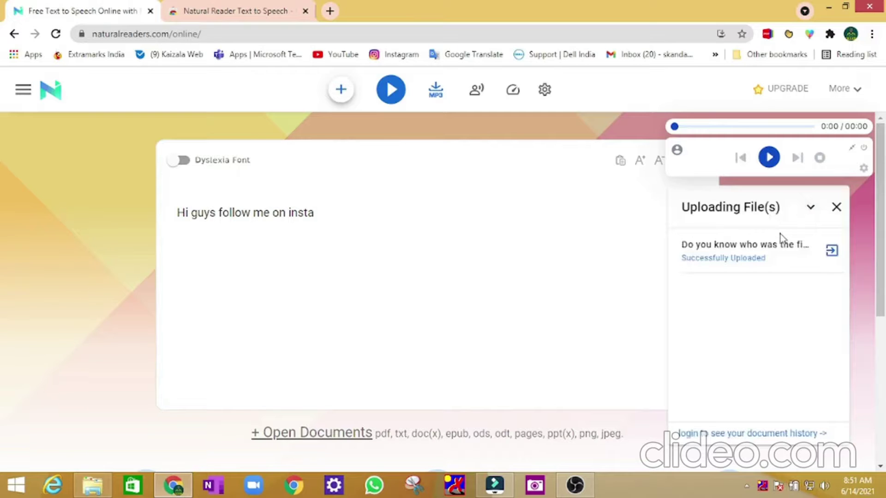
left_click(831, 251)
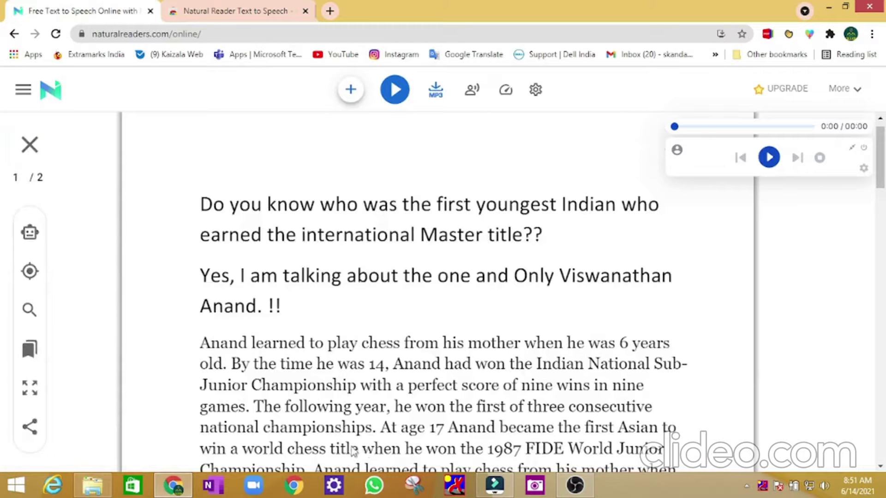
left_click(385, 94)
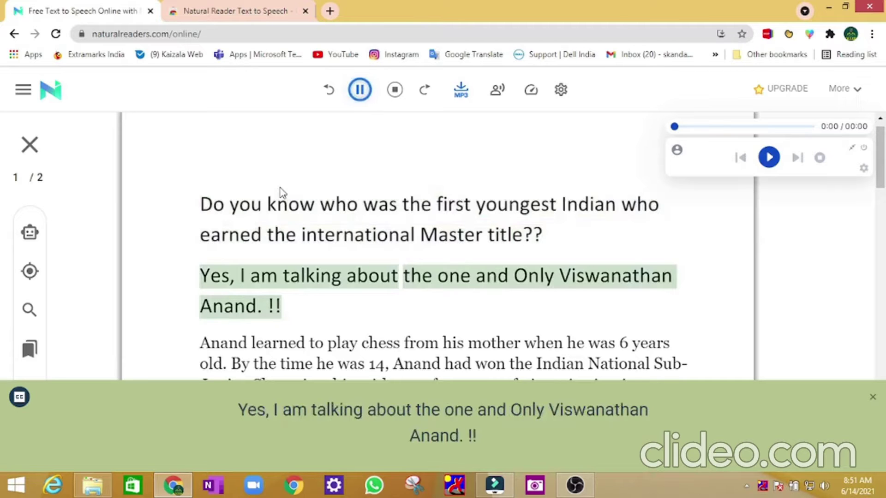
scroll(277, 198, "down", 2)
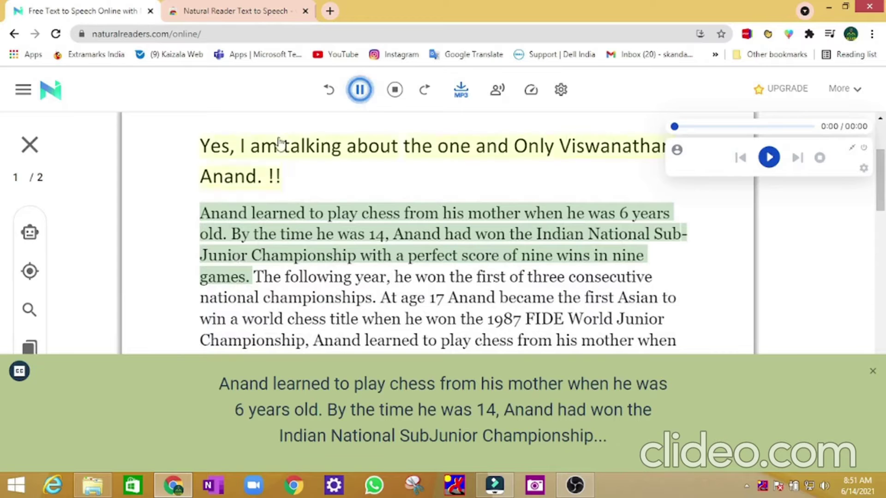
left_click(360, 87)
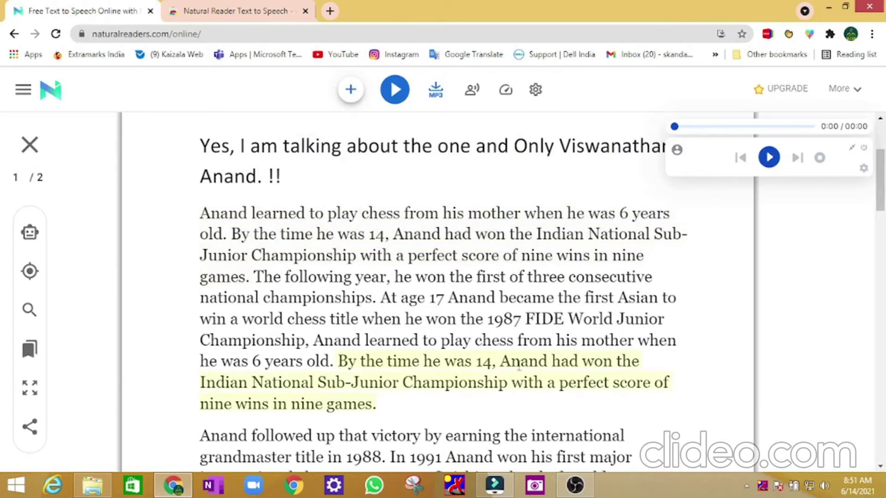
scroll(682, 284, "down", 5)
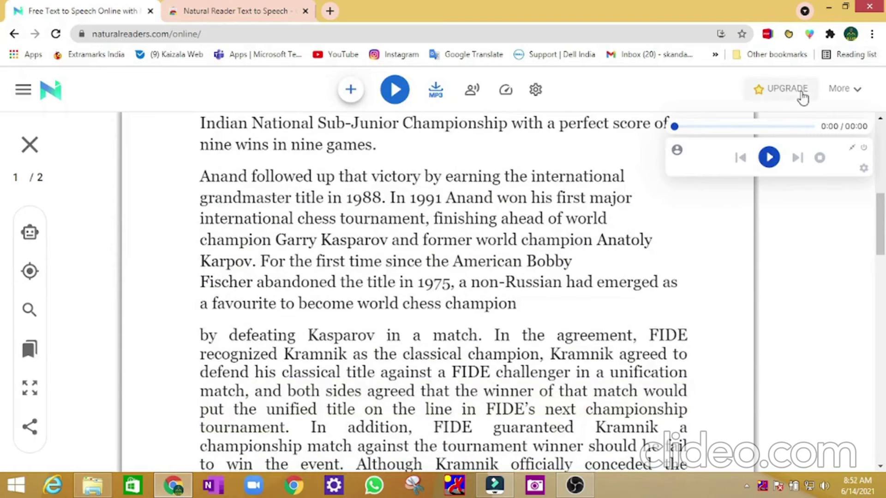
mouse_move(568, 488)
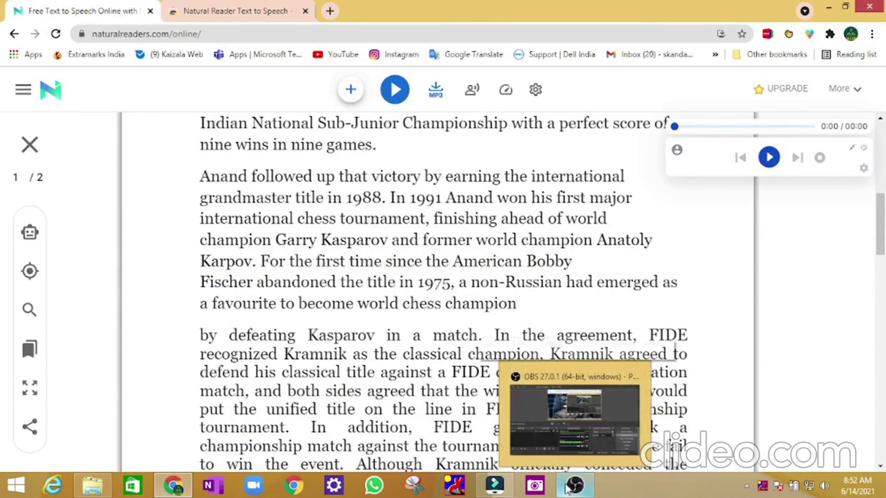